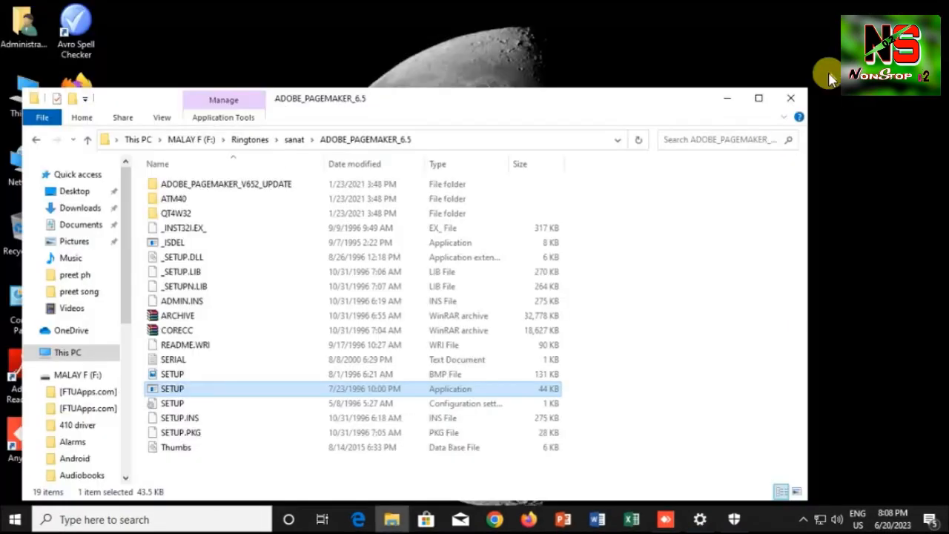
- Try to run the SETUP application from the ADOBE_PAGEMAKER_6.5 folder
double_click(184, 390)
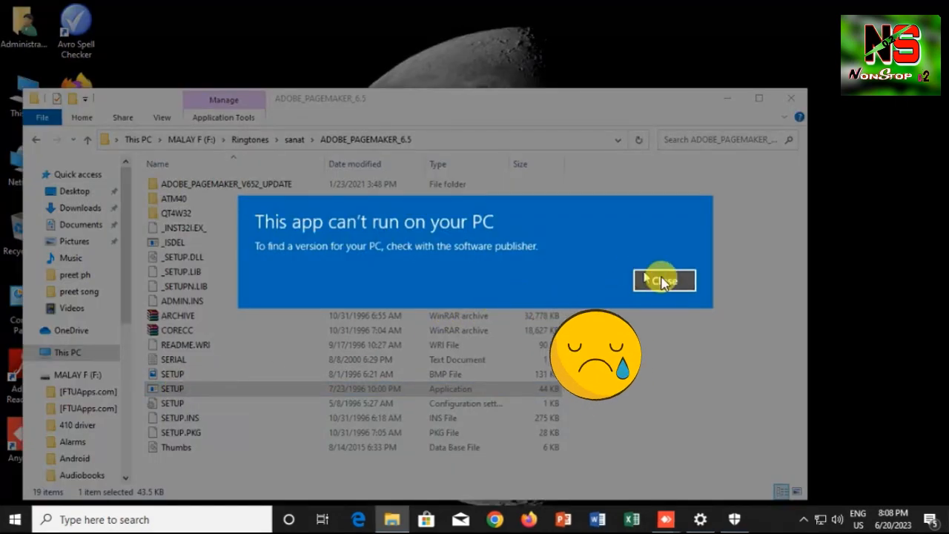
click(664, 281)
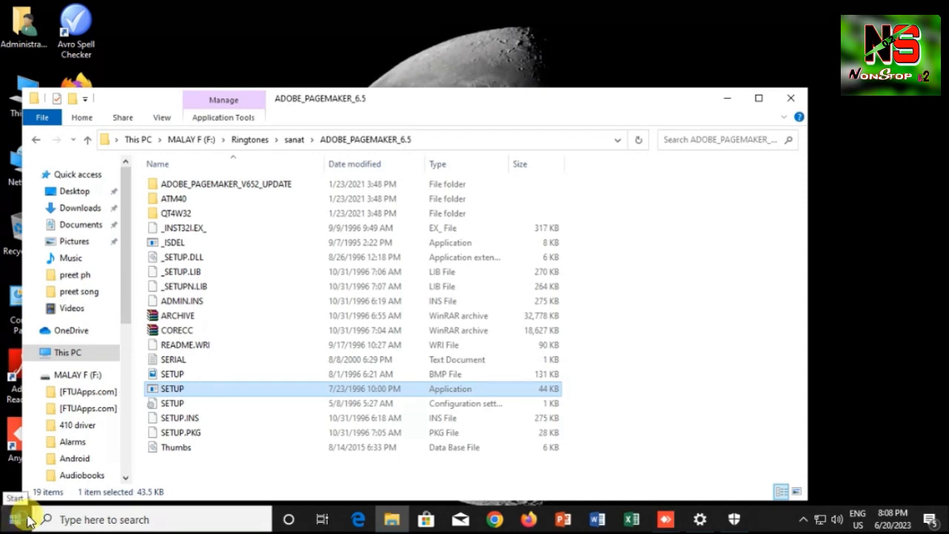
- Find the User Account Control settings and apply the level "Notify me only when apps try to make changes to my computer (default)"
click(28, 521)
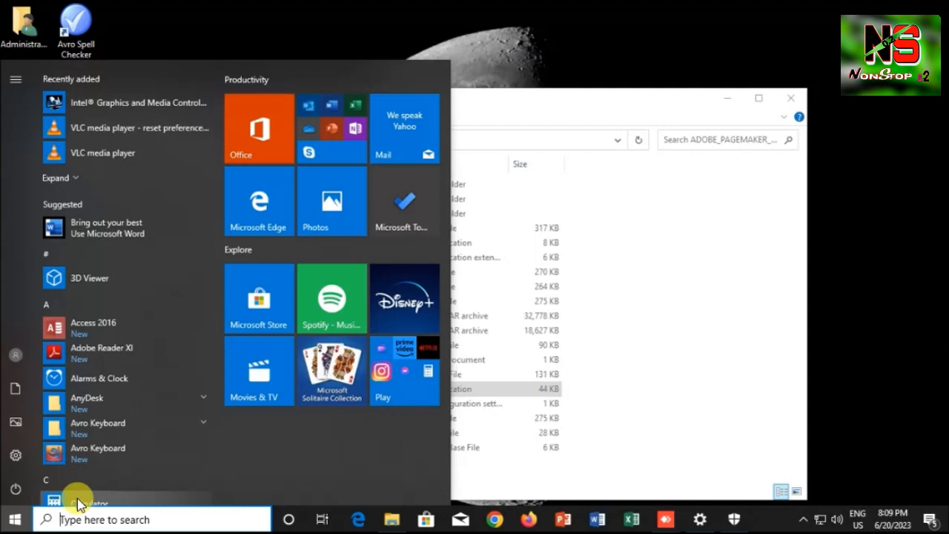
text(USER)
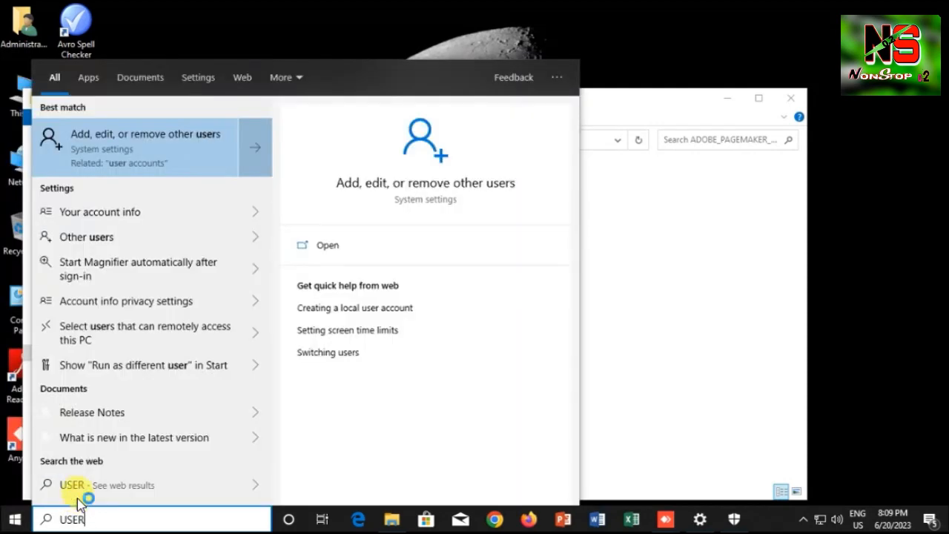
text( CON)
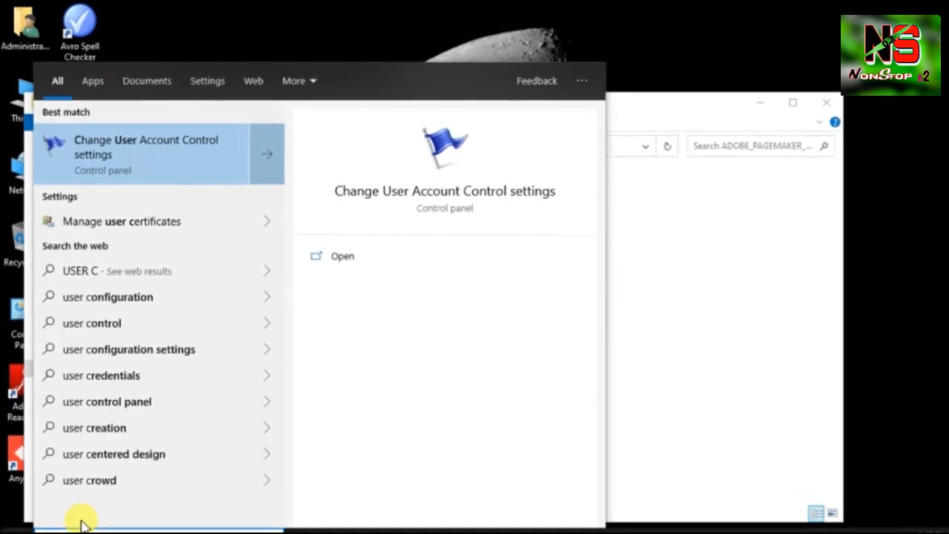
text(TROL)
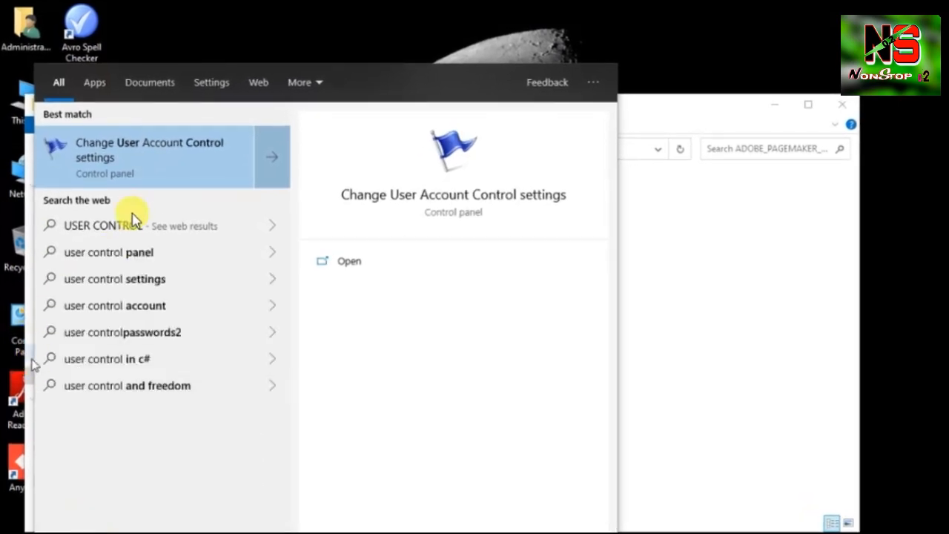
click(165, 154)
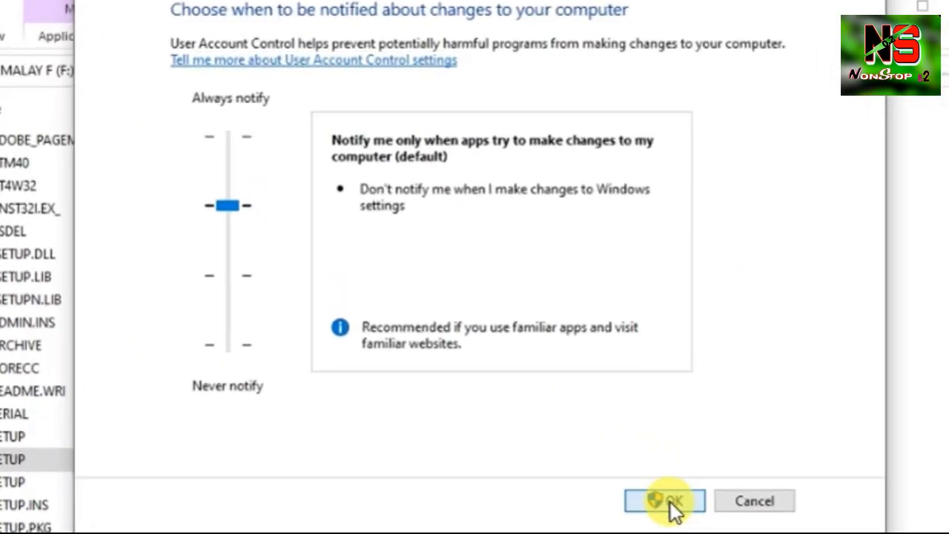
click(667, 501)
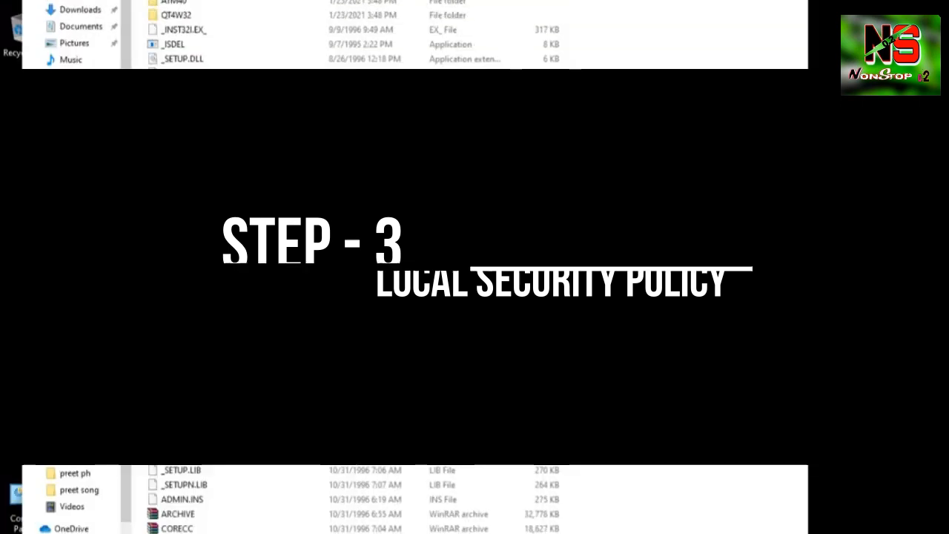
- Open Local Security Policy and display the Security Options under Local Policies
click(65, 522)
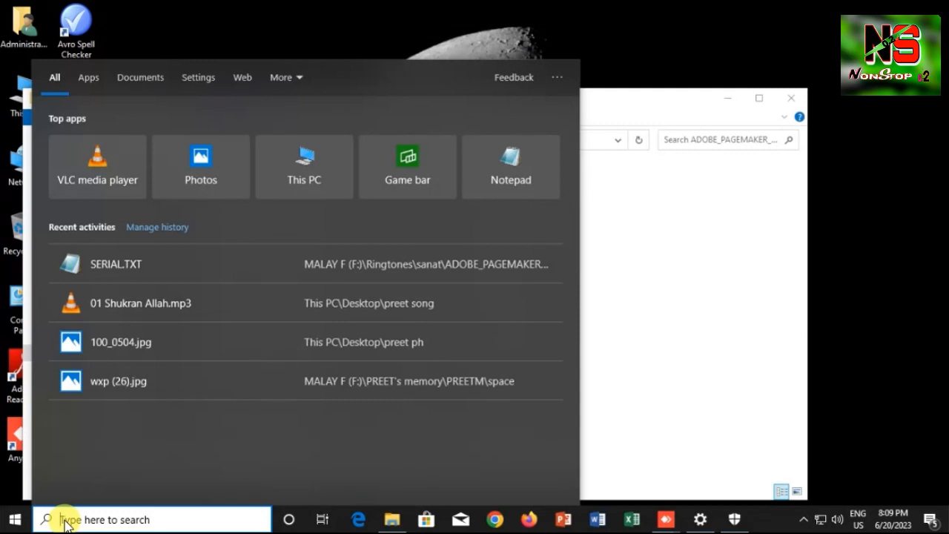
text(LOCAL)
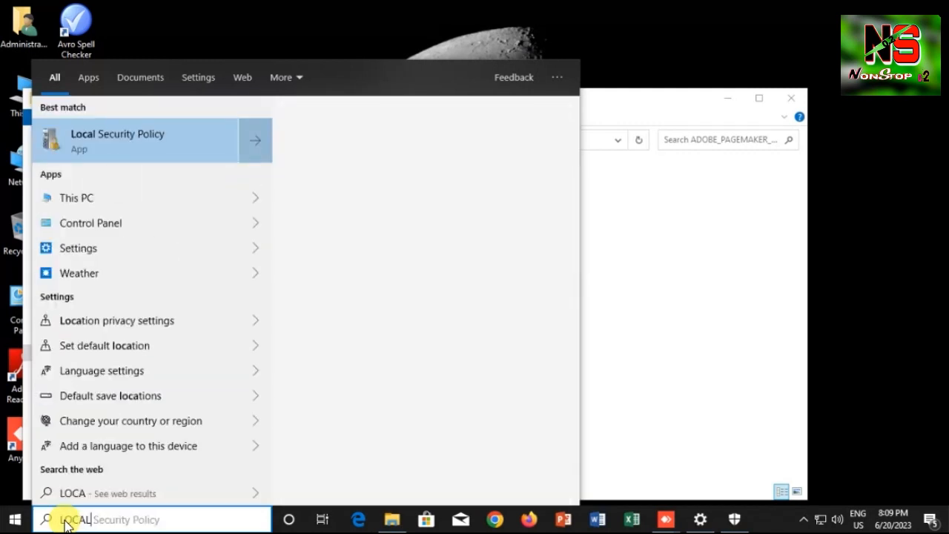
click(157, 141)
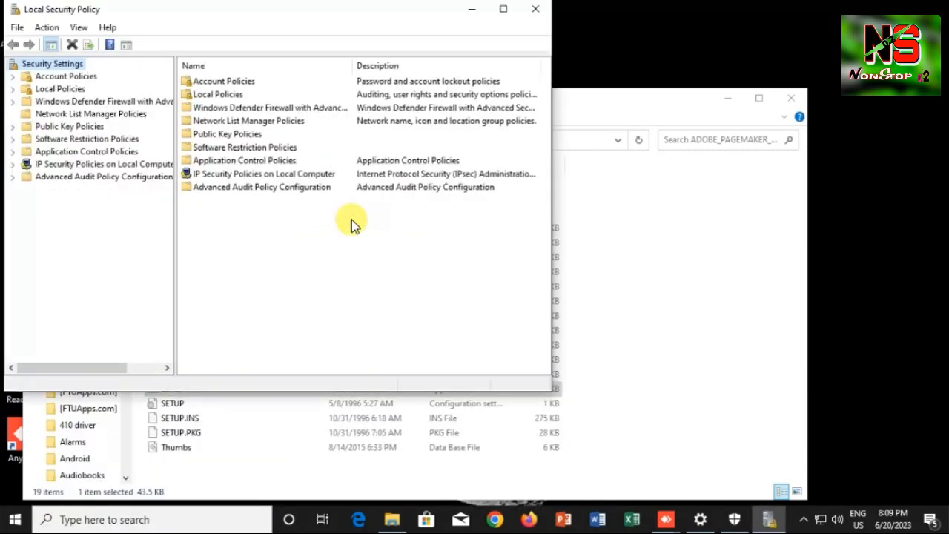
click(28, 89)
click(14, 89)
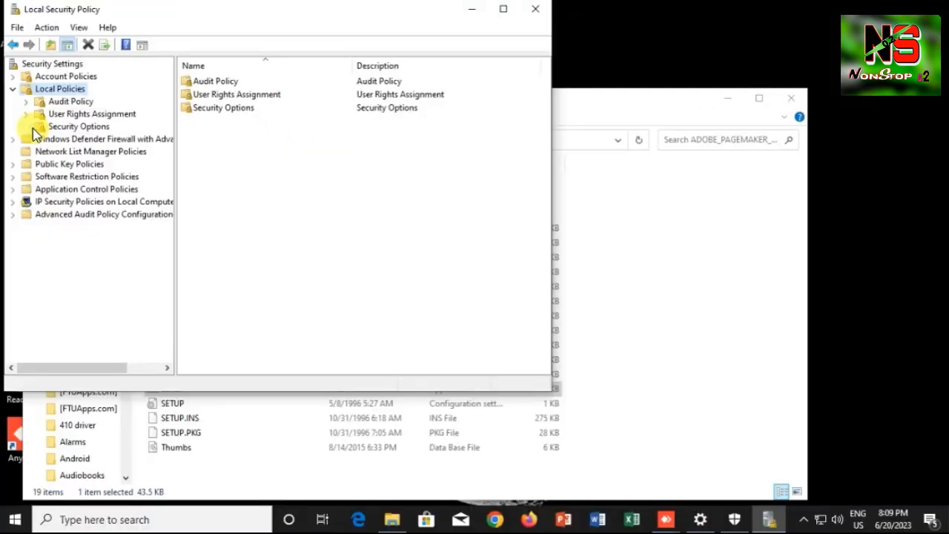
click(75, 126)
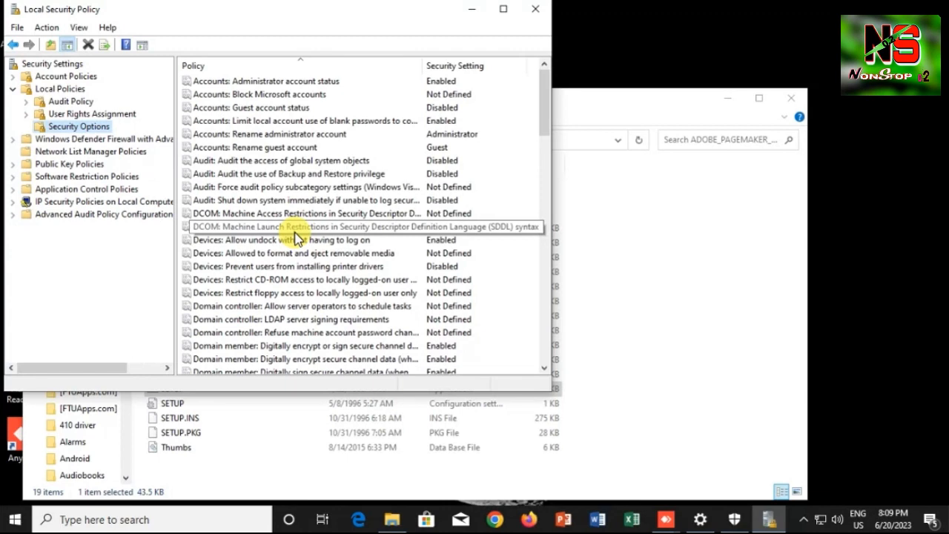
- Set the User Account Control policy "Admin Approval Mode for the Built-in Administrator account" to Enabled
click(311, 281)
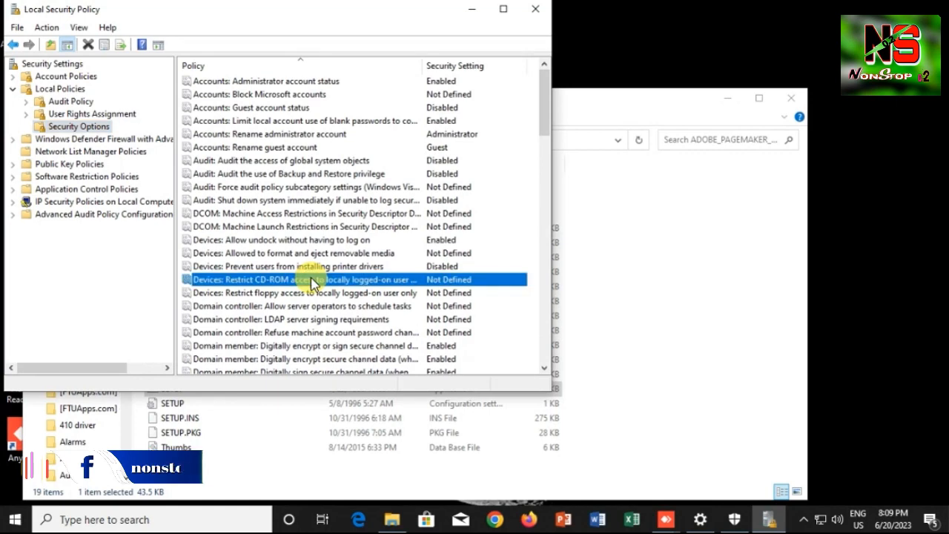
scroll(312, 285, down, 10)
scroll(312, 291, down, 12)
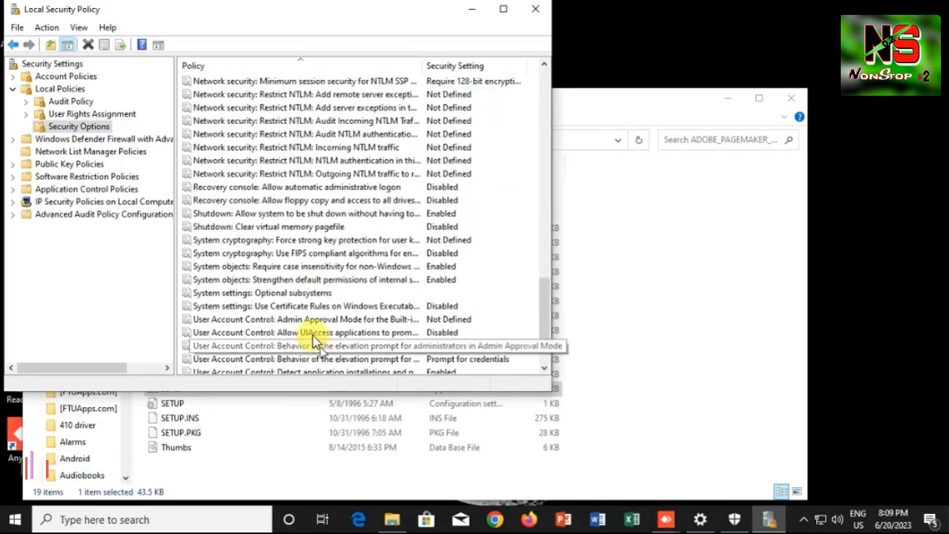
click(311, 320)
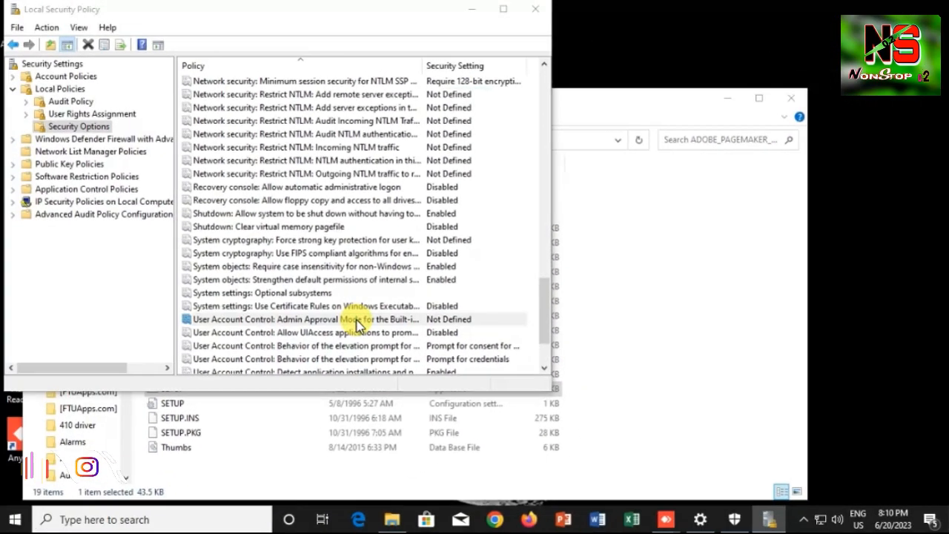
double_click(320, 338)
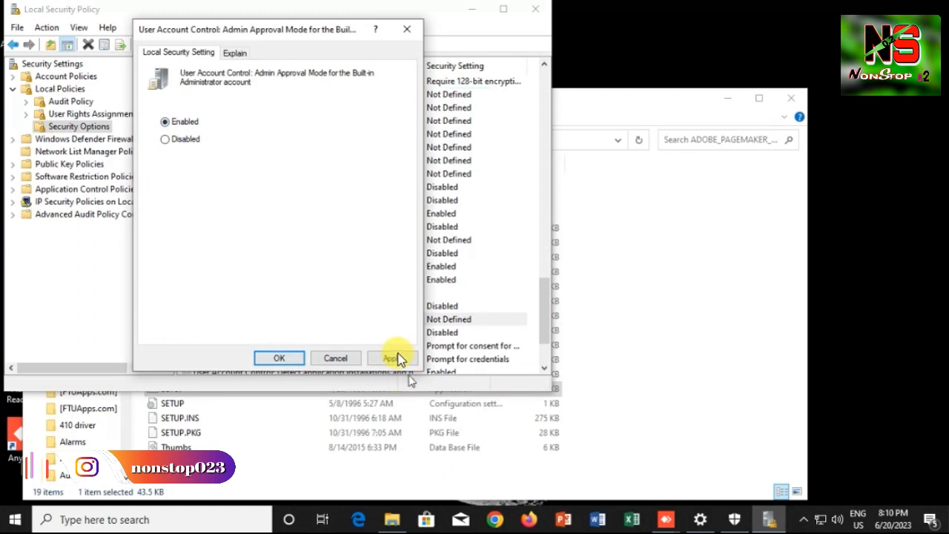
click(278, 359)
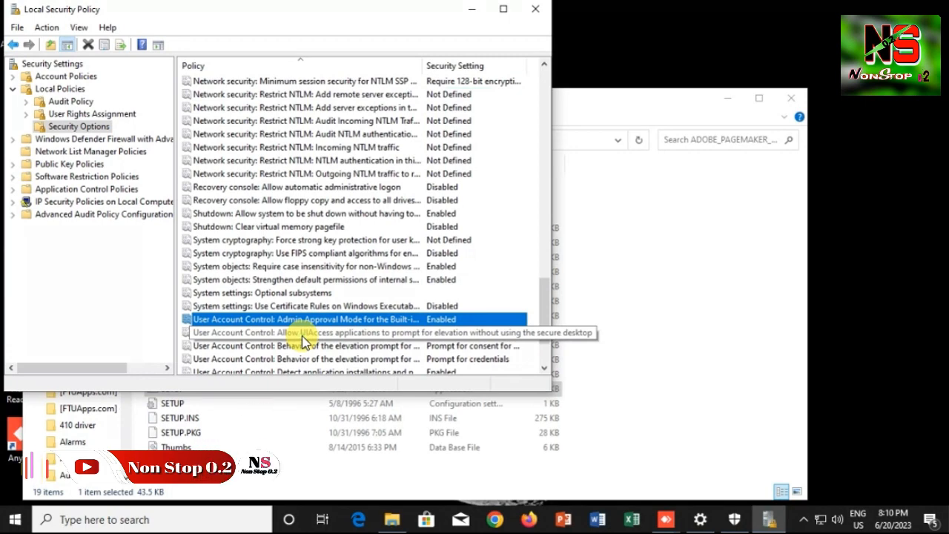
- Enable the policy allowing UIAccess applications to prompt for elevation without using the secure desktop
double_click(303, 334)
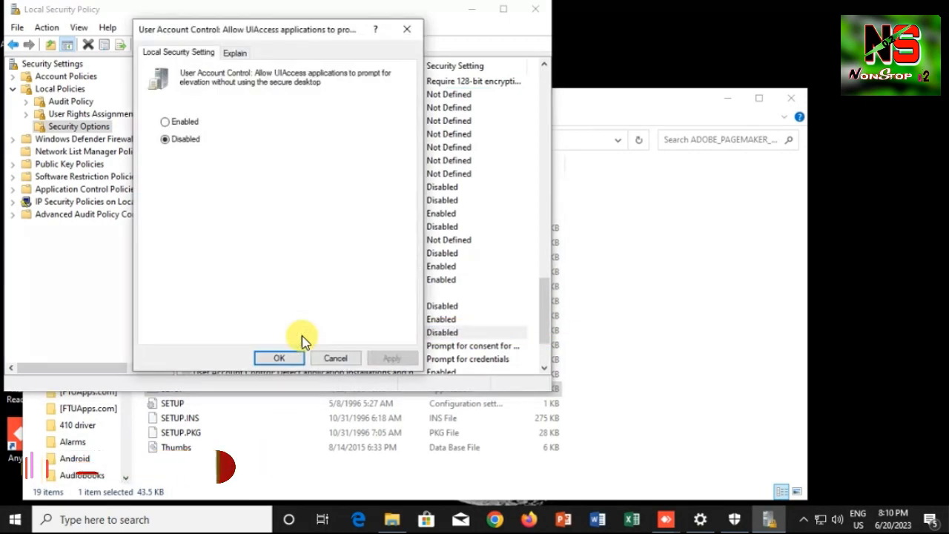
click(167, 122)
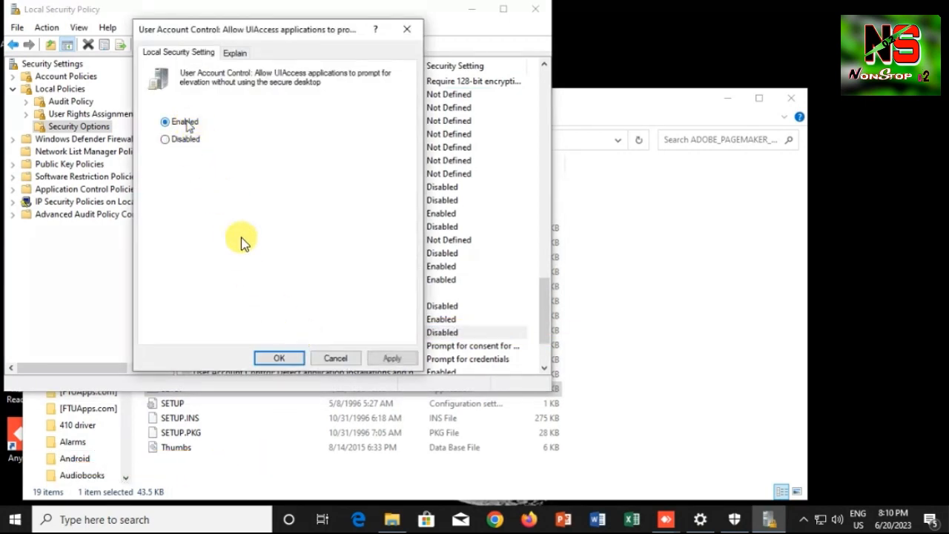
click(288, 361)
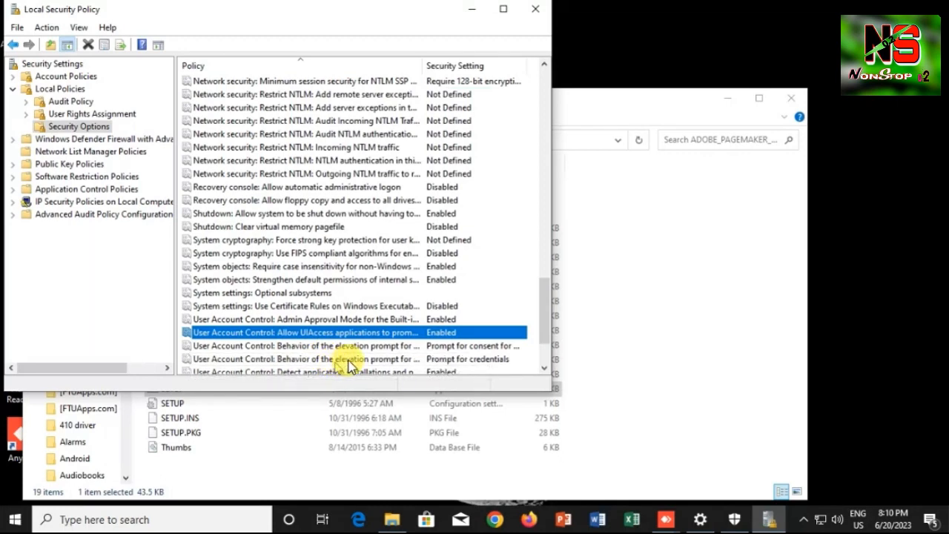
- Confirm Enabled for running all administrators in Admin Approval Mode and for elevating only UIAccess applications installed in secure locations, then minimize the policy window
scroll(351, 359, down, 1)
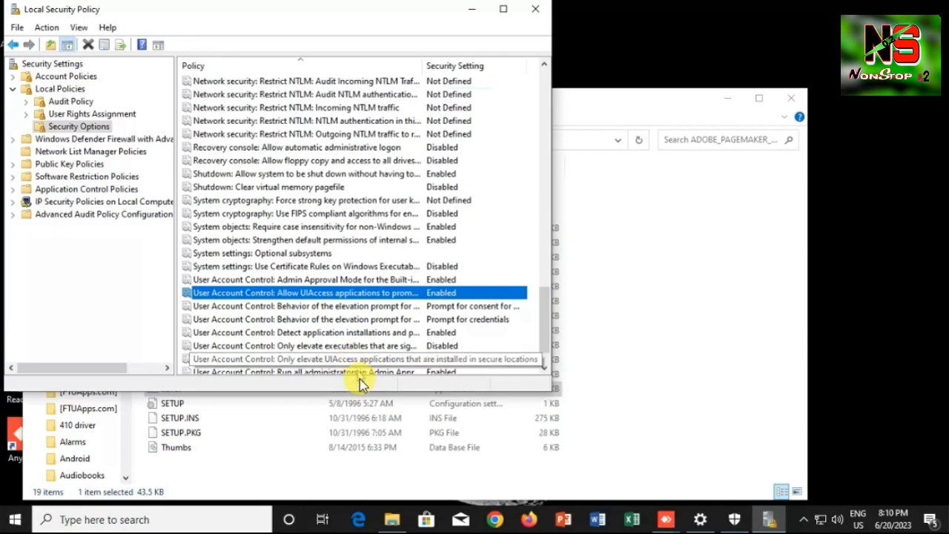
scroll(350, 360, down, 1)
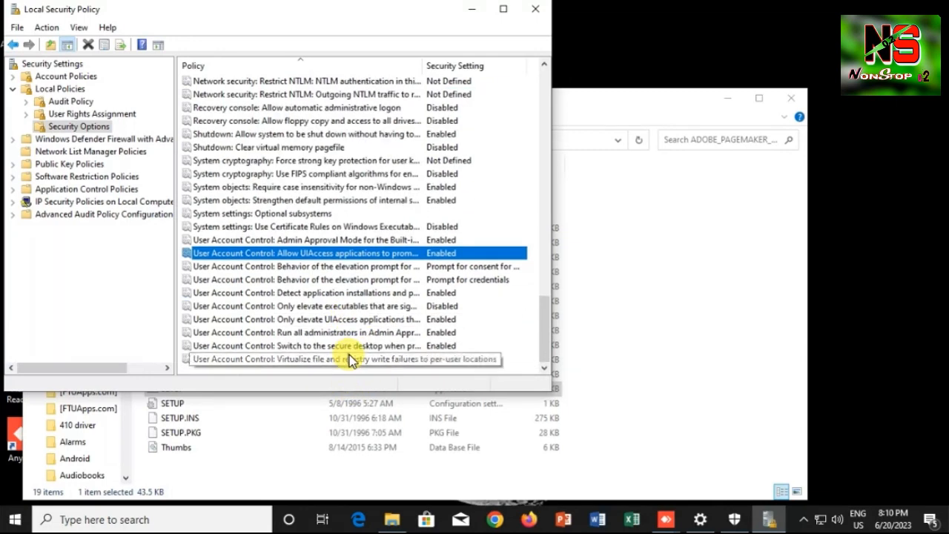
double_click(307, 334)
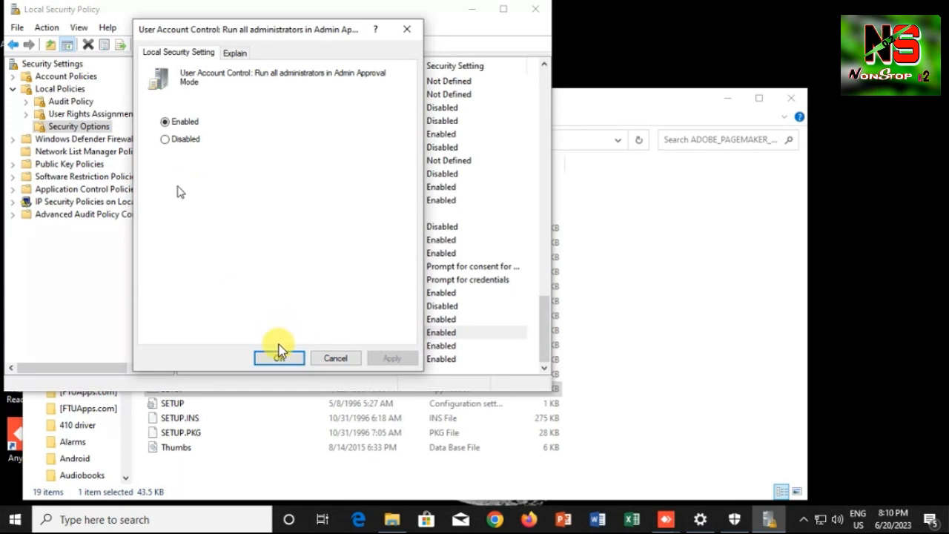
click(280, 358)
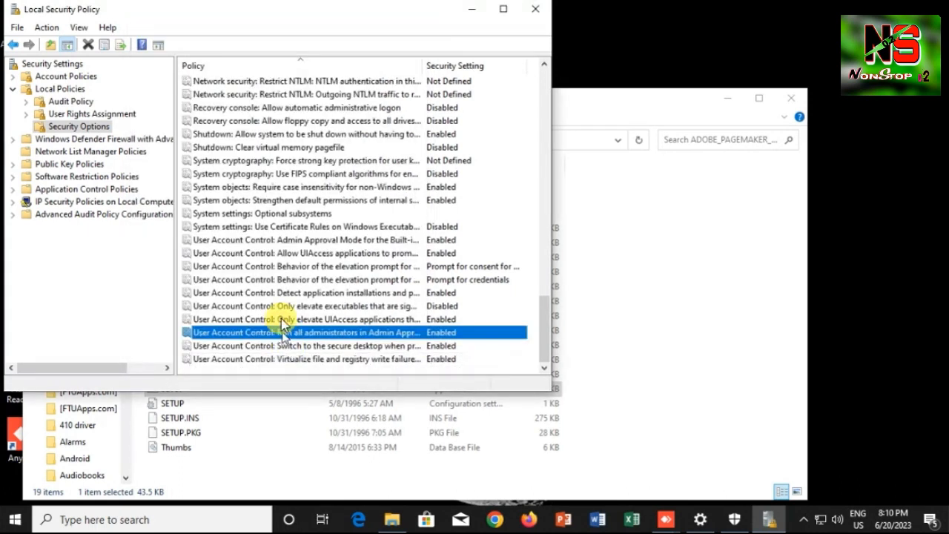
double_click(281, 318)
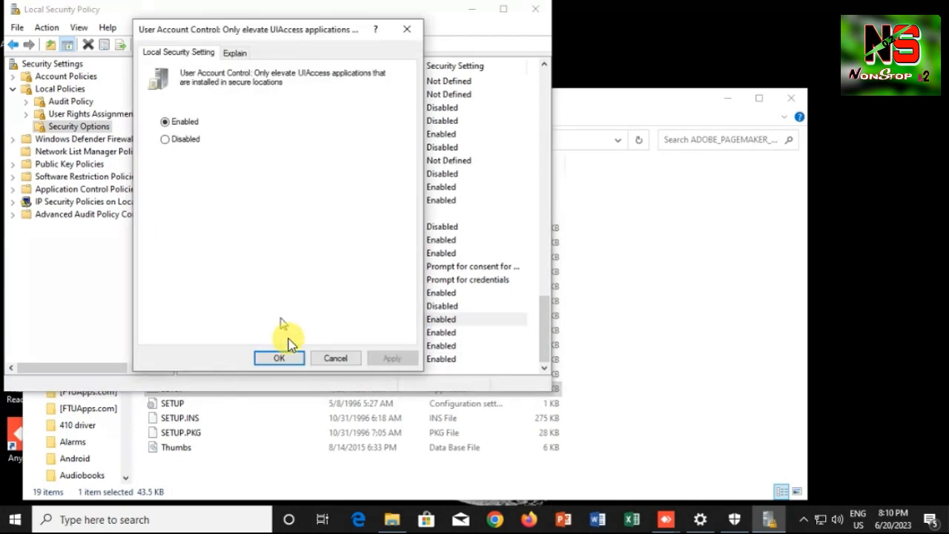
click(280, 359)
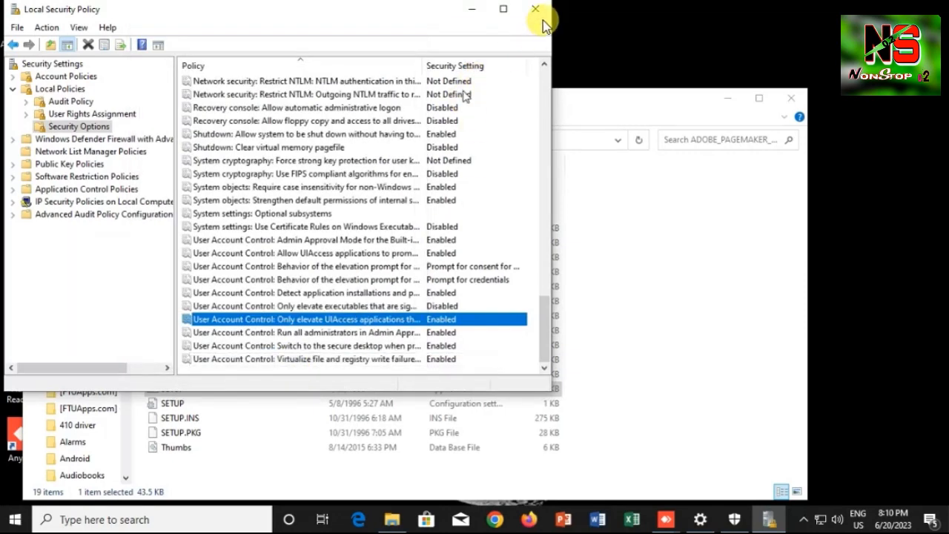
click(474, 9)
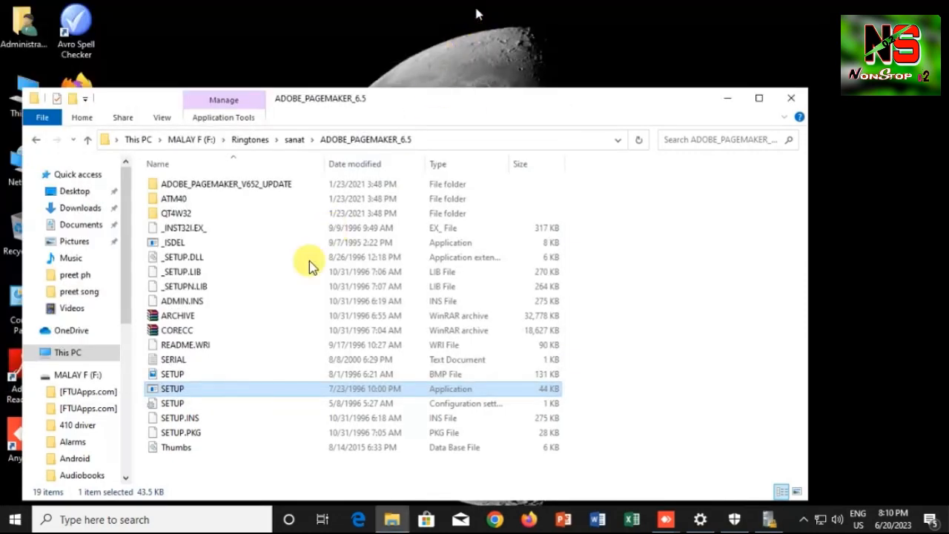
- Try again to run the PageMaker 6.5 SETUP application with the changed security policies
double_click(178, 389)
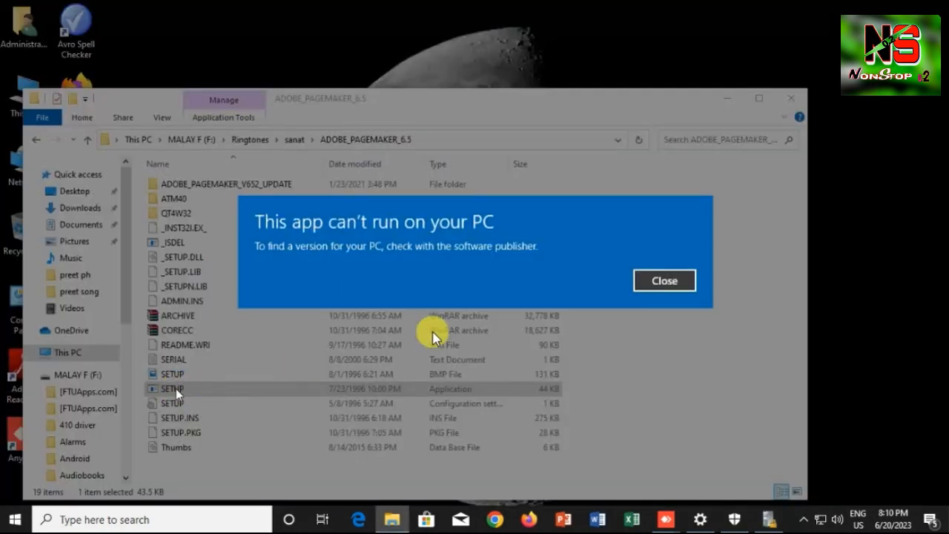
click(680, 282)
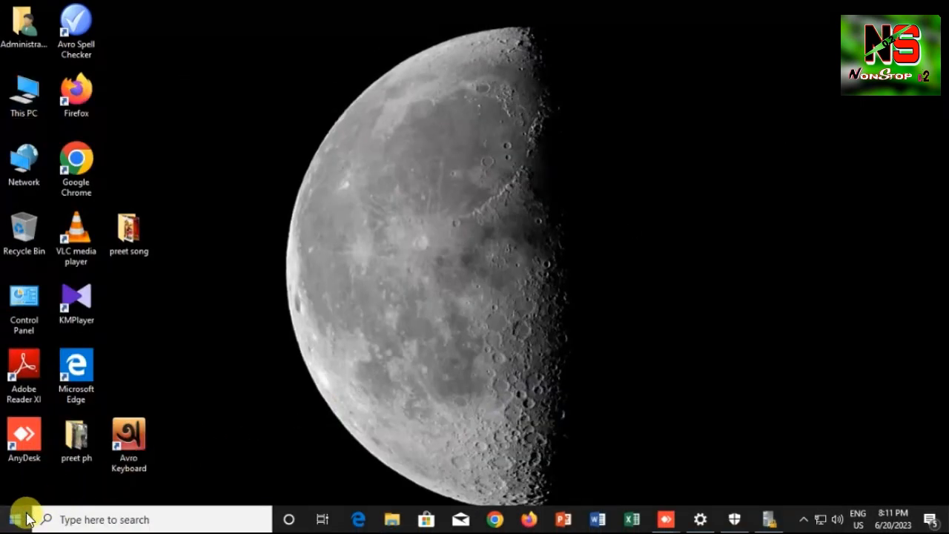
- Restart the computer to apply the security policy changes
click(17, 518)
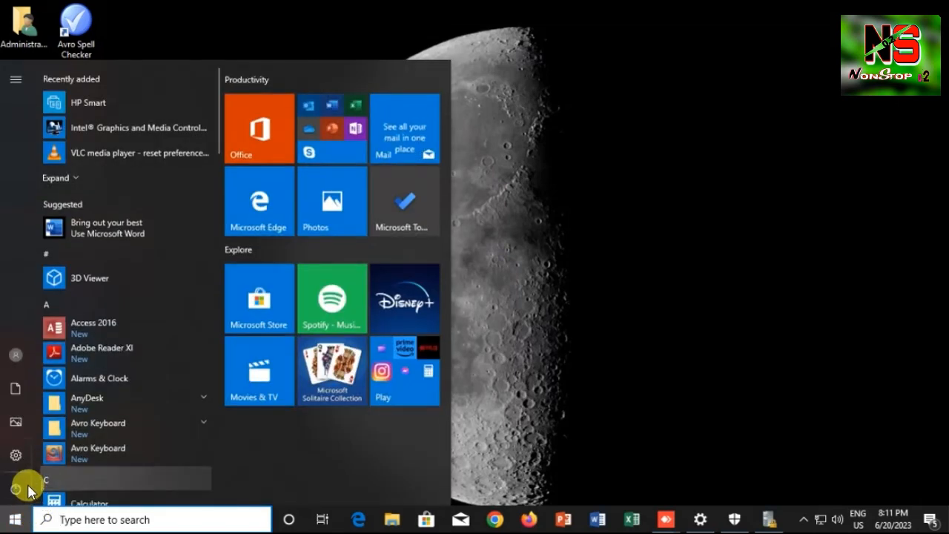
click(16, 488)
click(41, 456)
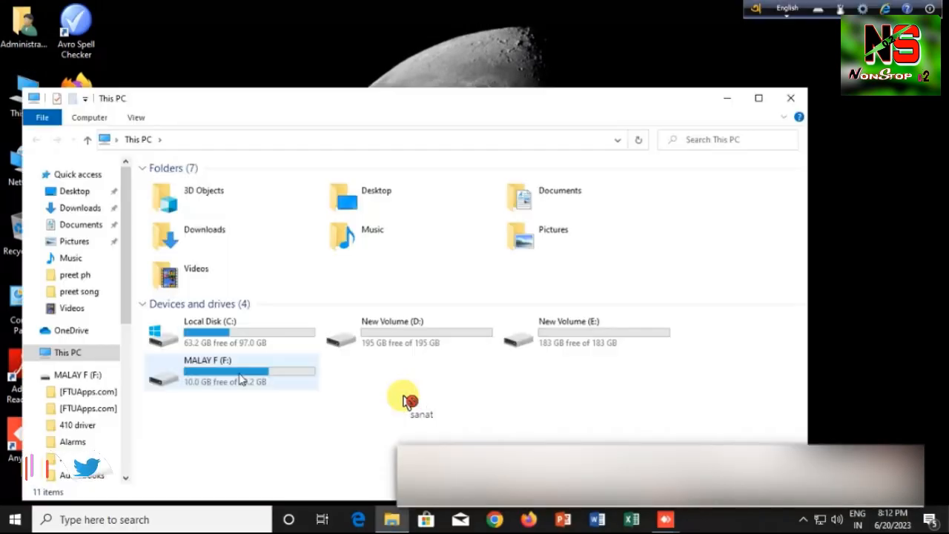
- Browse the F: drive to the software folder inside Ringtones and open the Adobe Pagemaker 7.0 archive
double_click(212, 381)
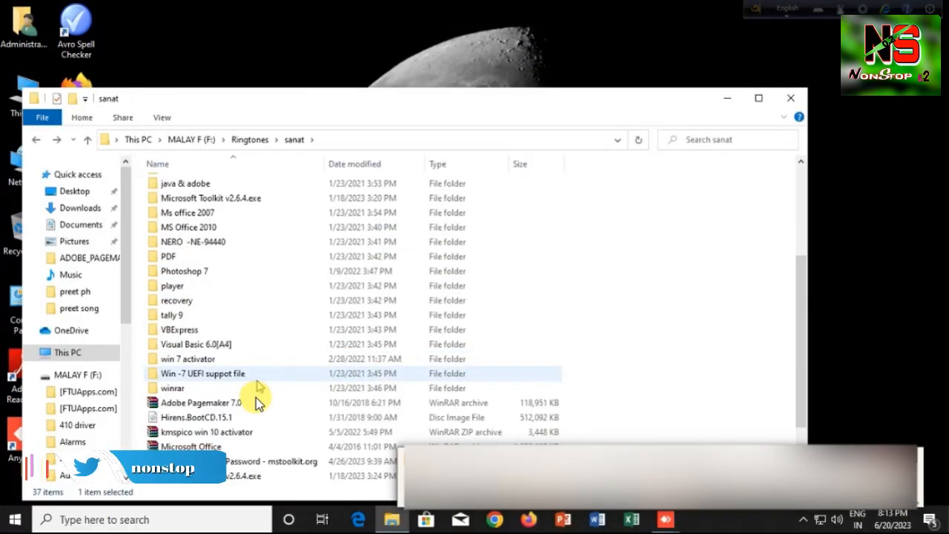
scroll(255, 396, down, 2)
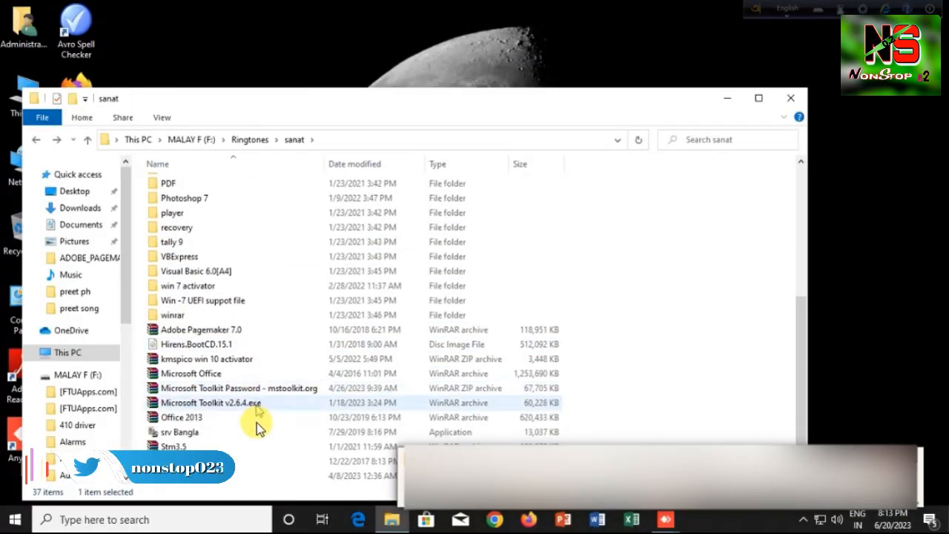
double_click(220, 331)
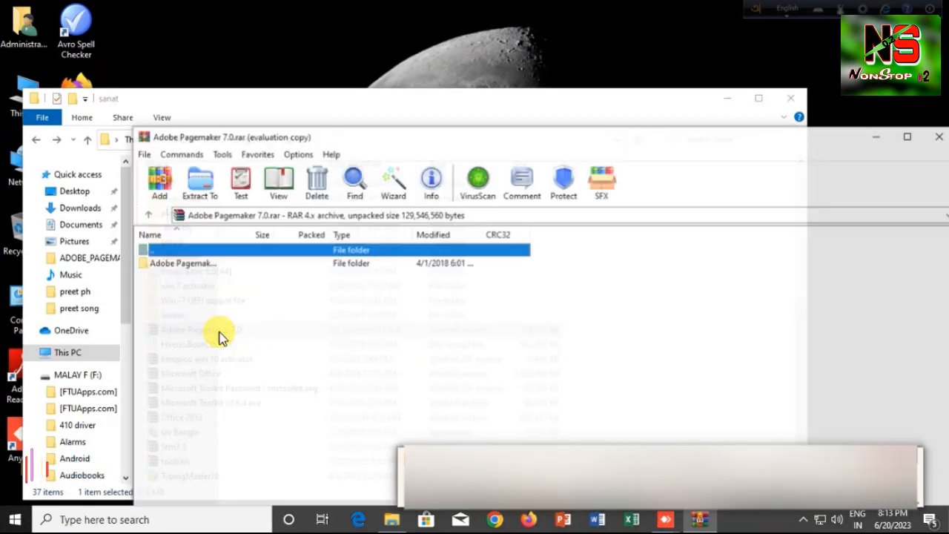
- Run the Setup application from the archive's Adobe Pagemaker 7.0 folder and allow it to make changes to the device
double_click(196, 265)
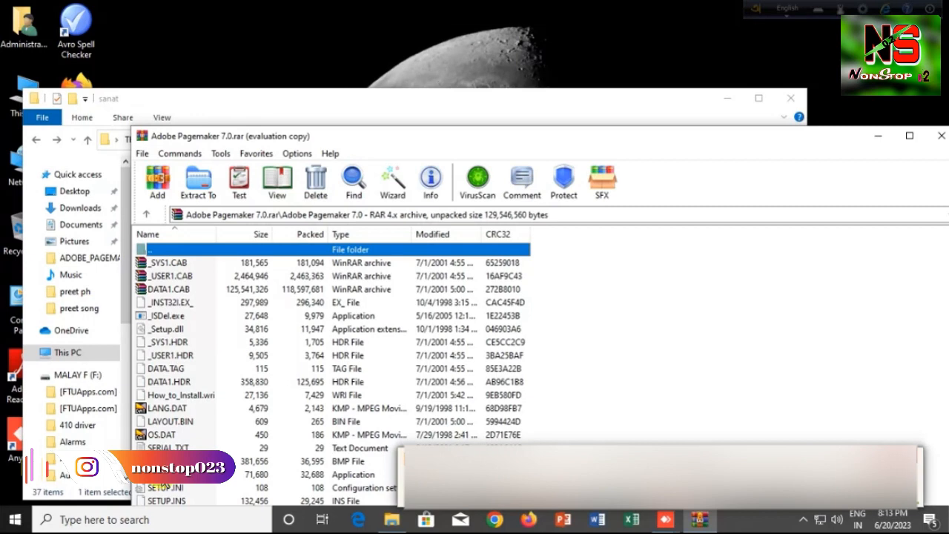
double_click(161, 476)
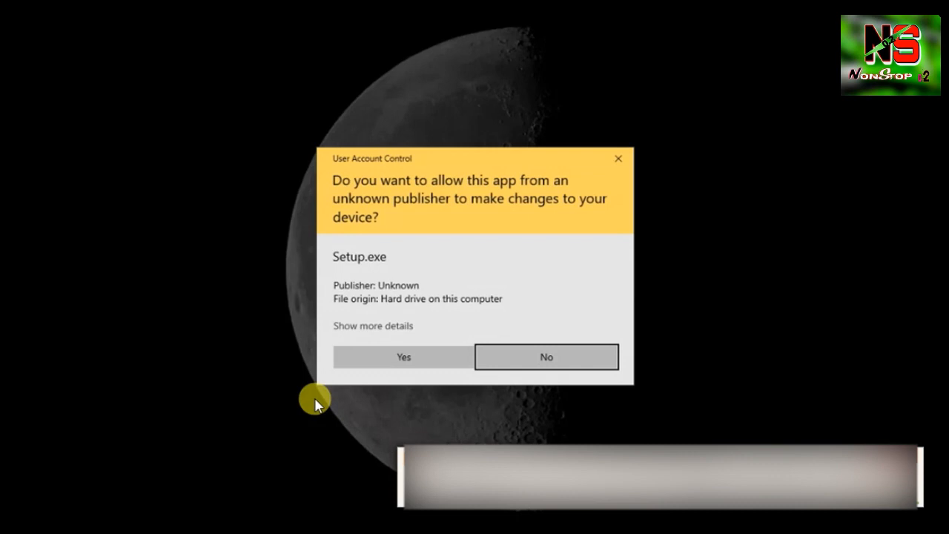
click(383, 360)
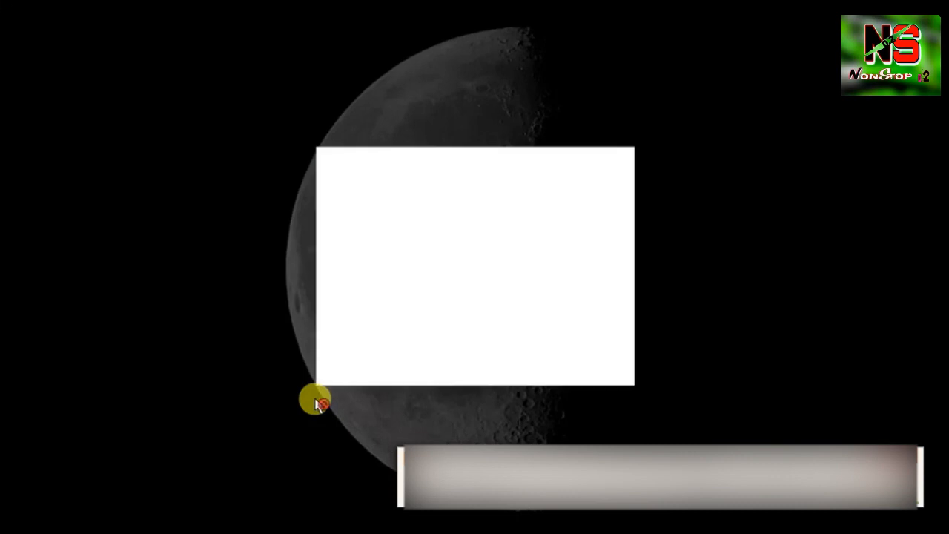